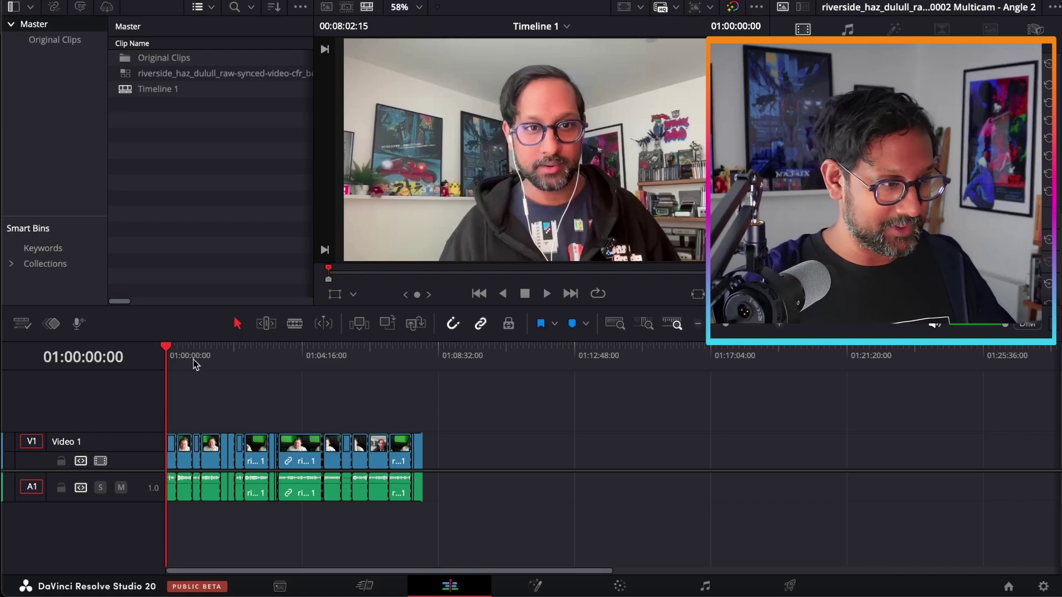
- Preview the podcast footage and add an empty Subtitle 1 track above Video 1
mouse_move(190, 355)
mouse_down()
mouse_move(177, 354)
mouse_move(341, 369)
mouse_move(254, 374)
mouse_move(368, 373)
mouse_move(229, 391)
mouse_move(363, 391)
mouse_move(159, 402)
mouse_move(437, 395)
mouse_move(141, 368)
mouse_move(297, 382)
mouse_move(165, 387)
mouse_up()
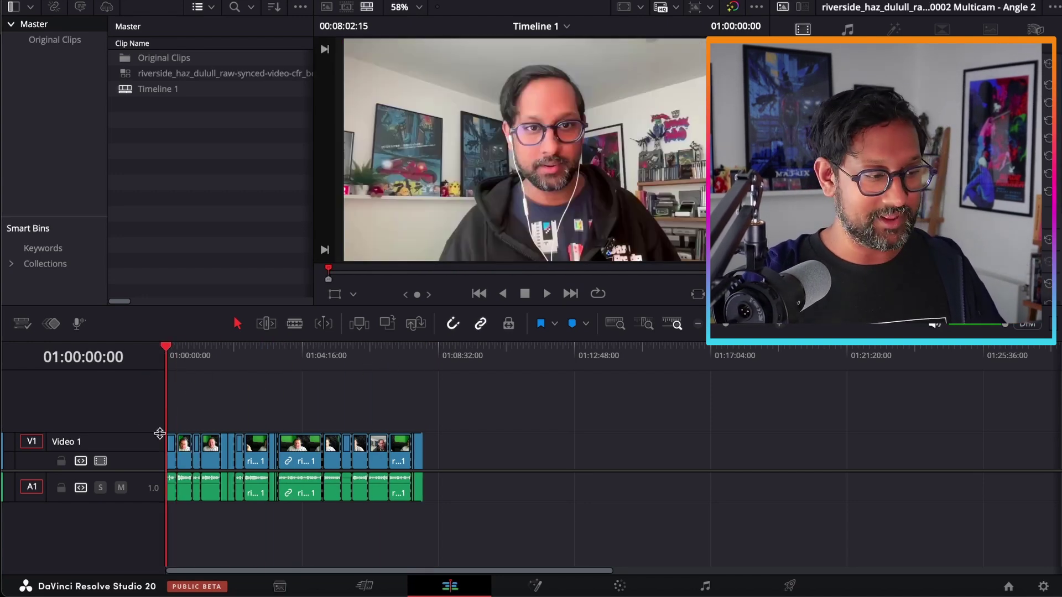
right_click(99, 397)
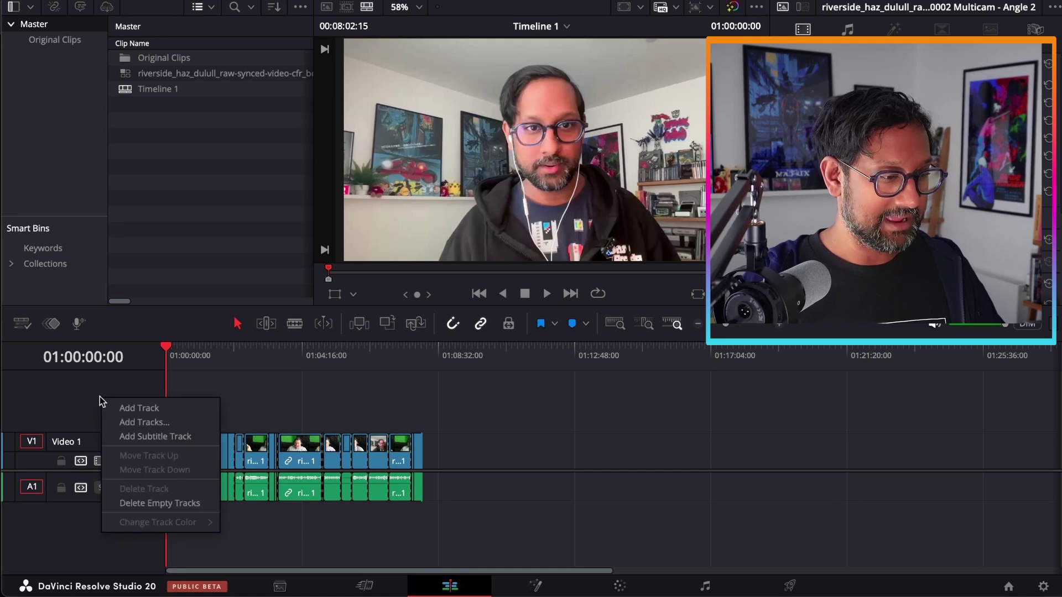
click(153, 438)
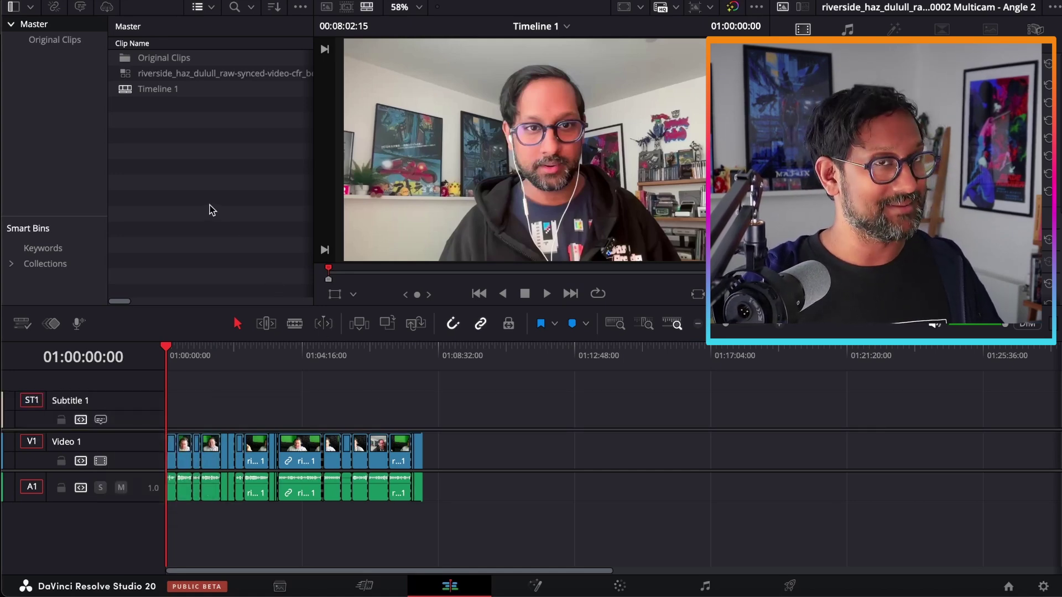
click(220, 0)
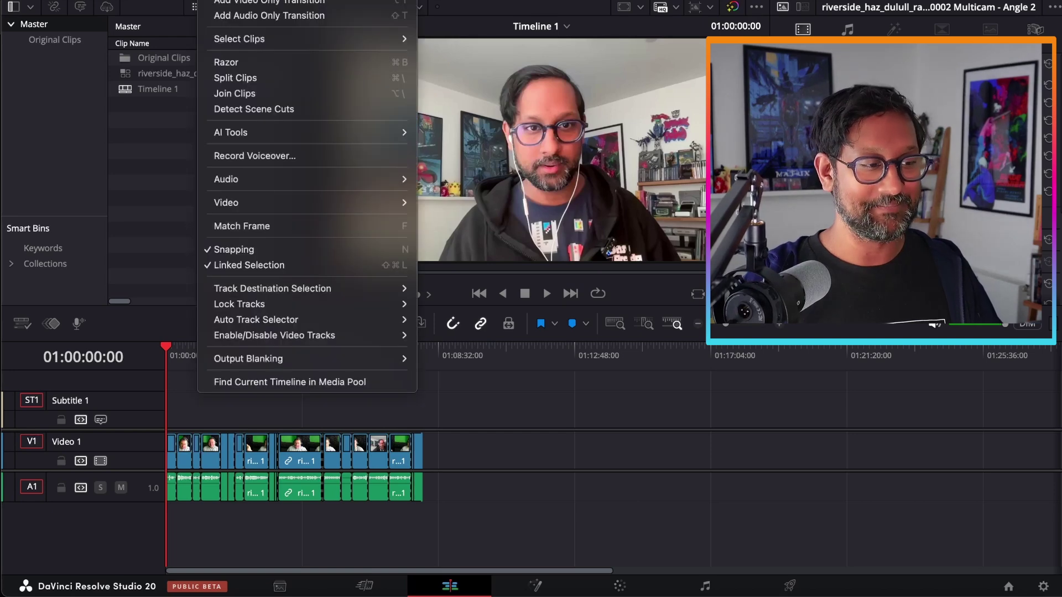
mouse_move(231, 132)
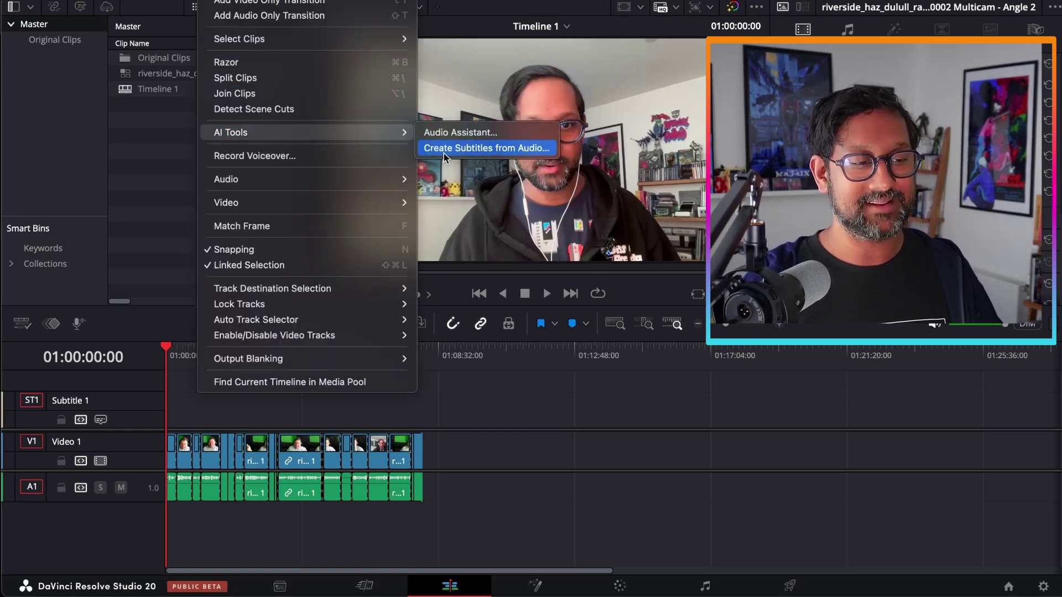
- Start Create Subtitles from Audio with English language and the Subtitle Default caption preset
click(502, 149)
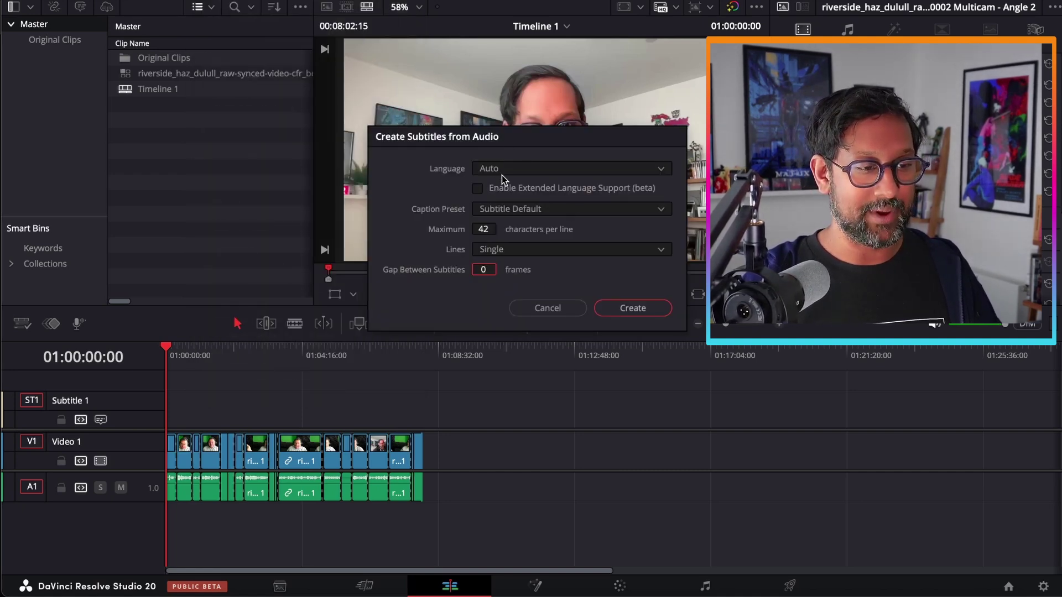
click(512, 169)
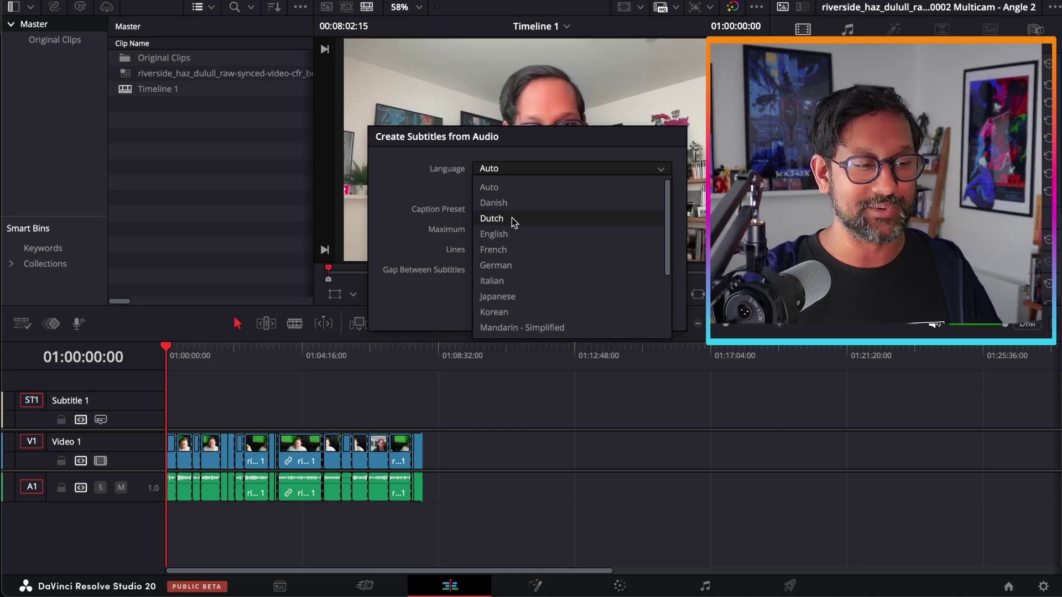
click(510, 237)
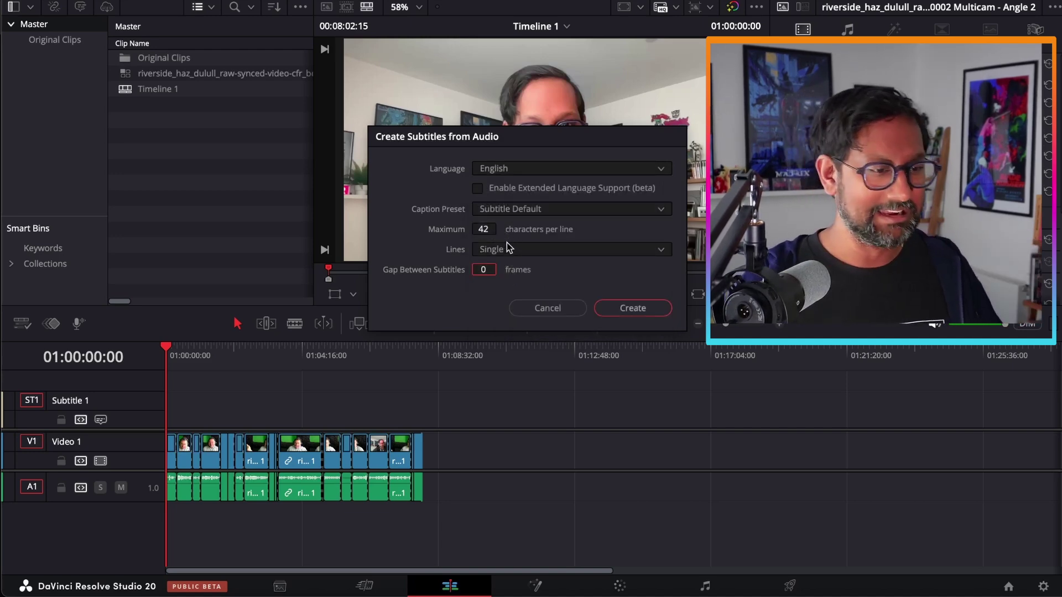
click(526, 208)
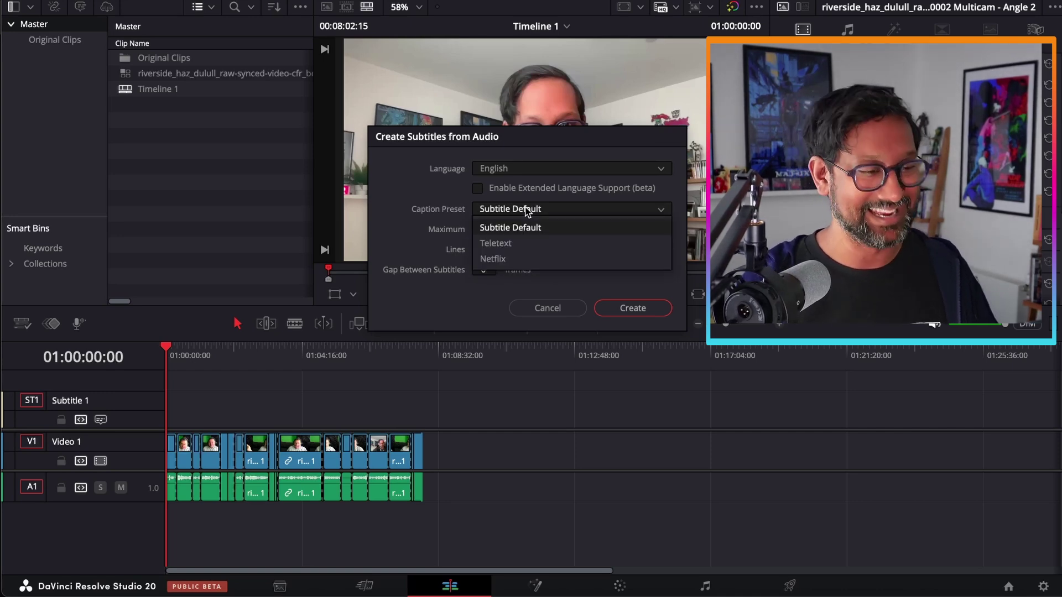
click(526, 206)
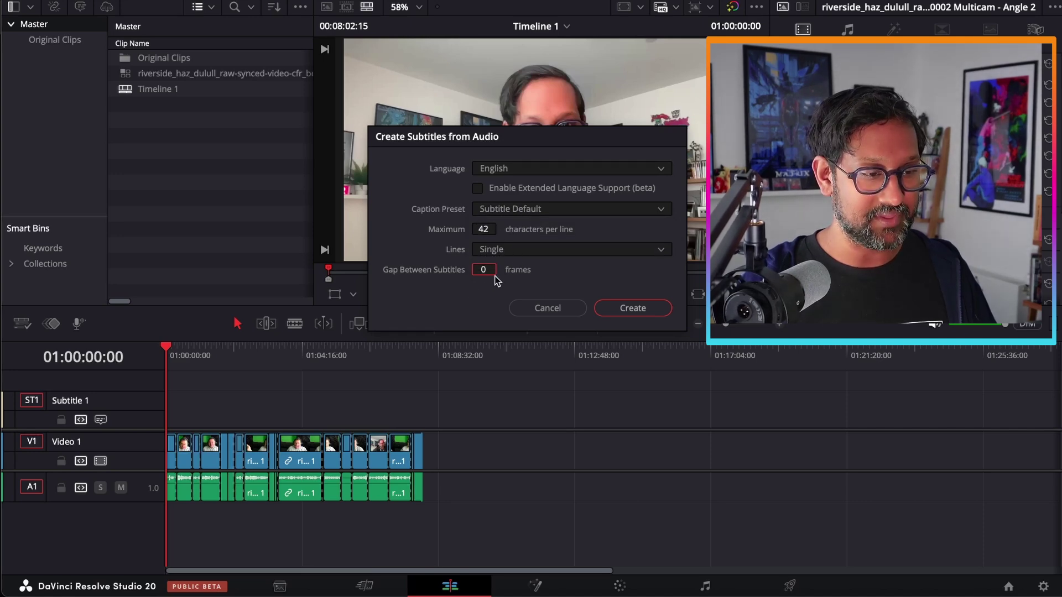
- Generate English subtitles across the whole podcast and wait for transcription to finish
click(641, 312)
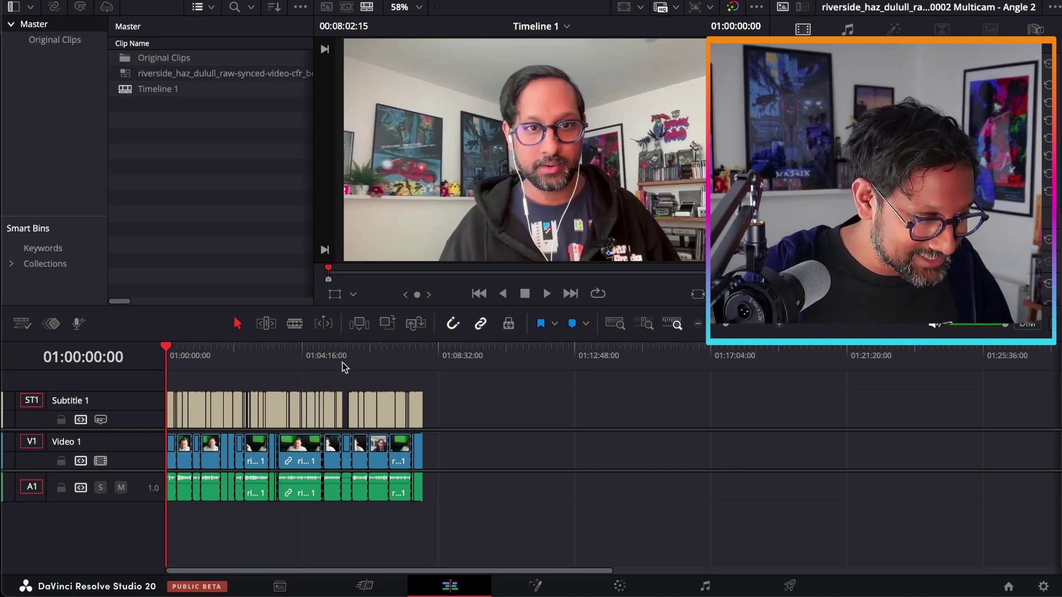
scroll(185, 349, up, 4)
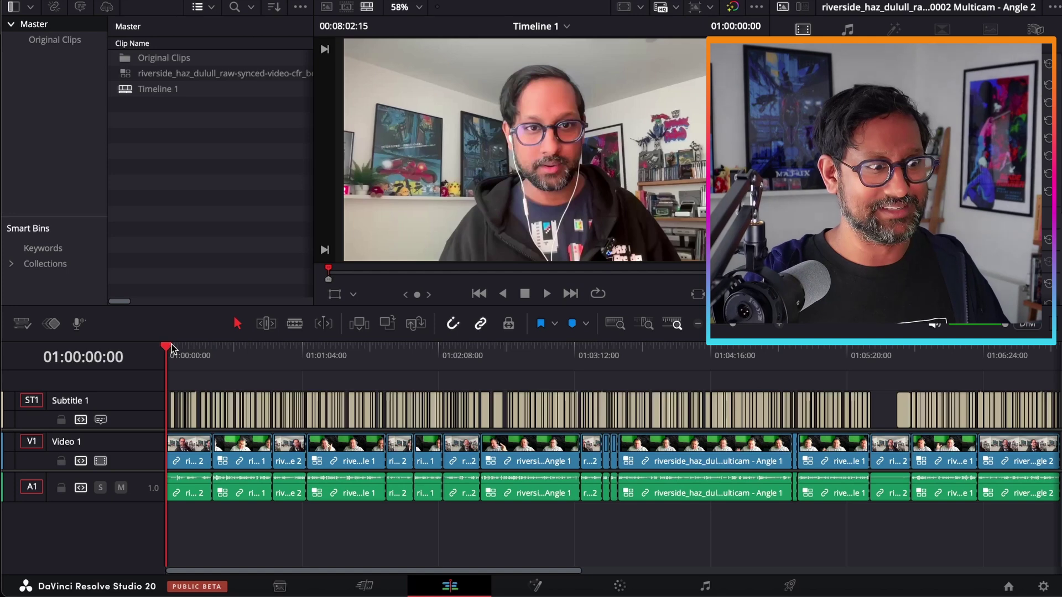
- Play the timeline at several points to review the generated English captions
drag(172, 349, 188, 353)
key(space)
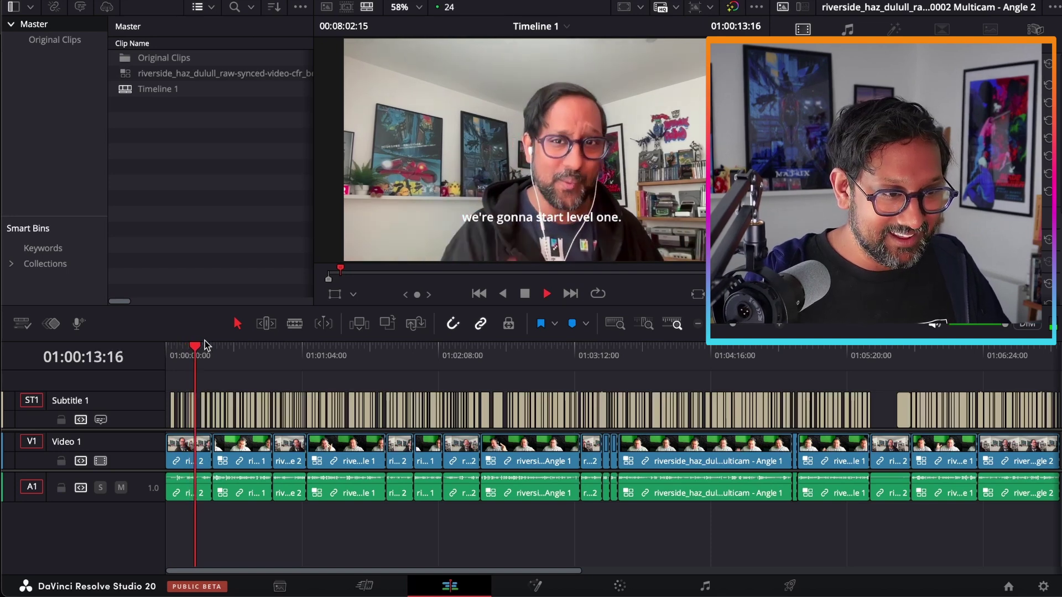
key(space)
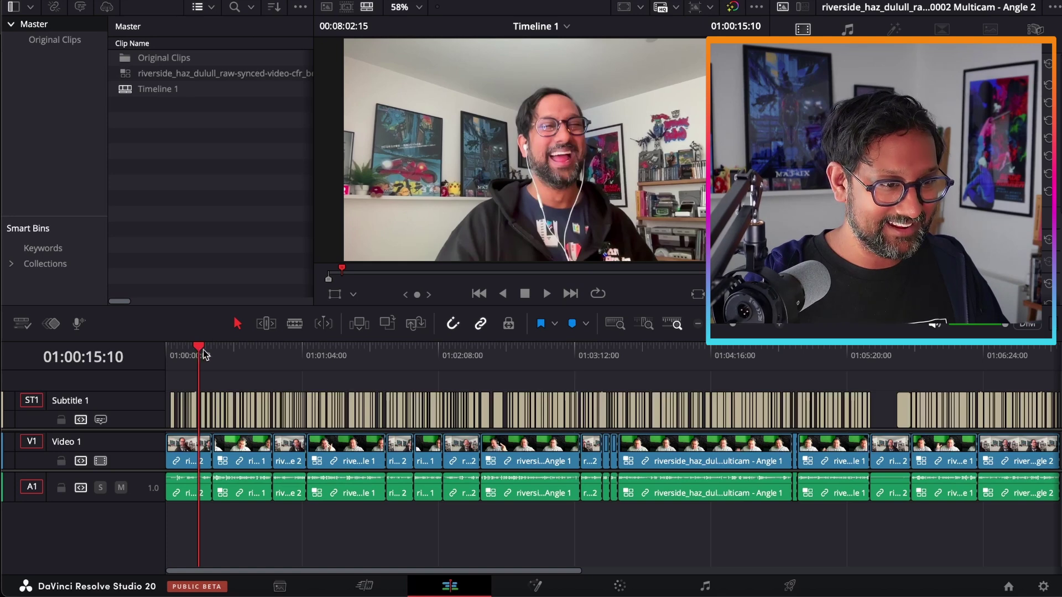
click(217, 353)
key(space)
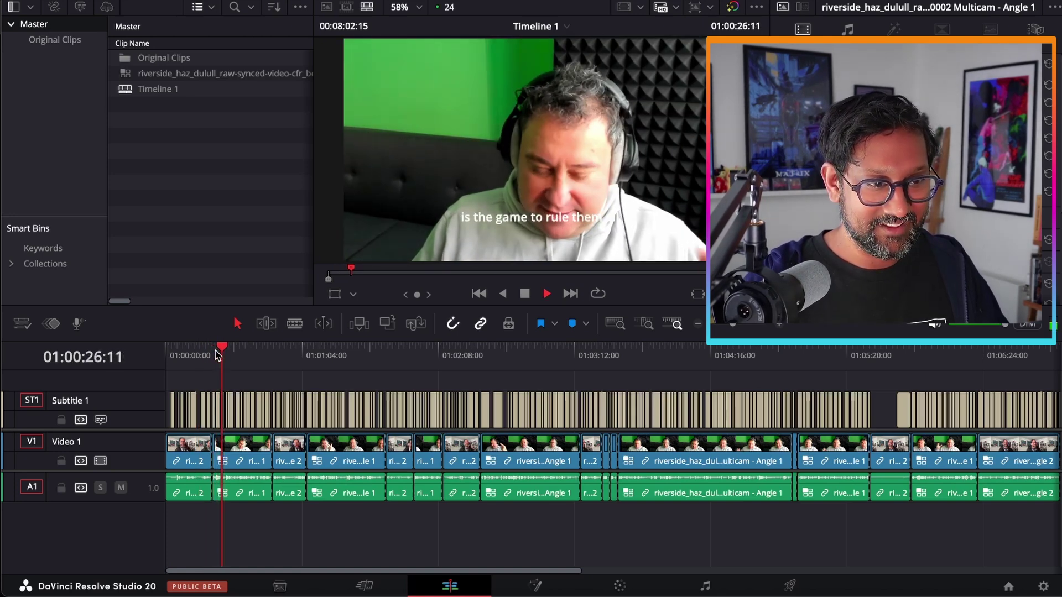
key(space)
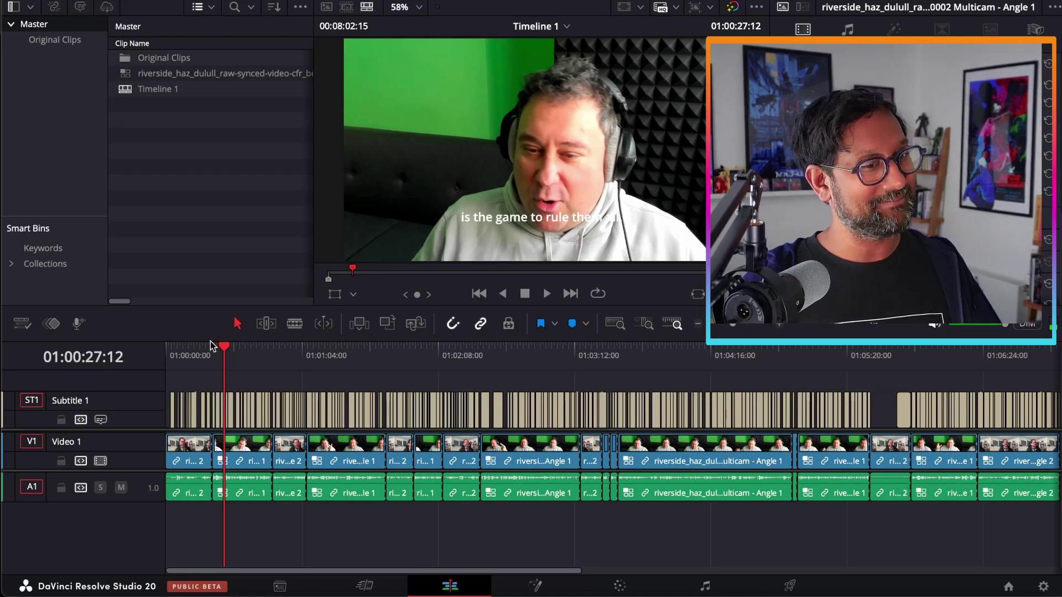
click(296, 354)
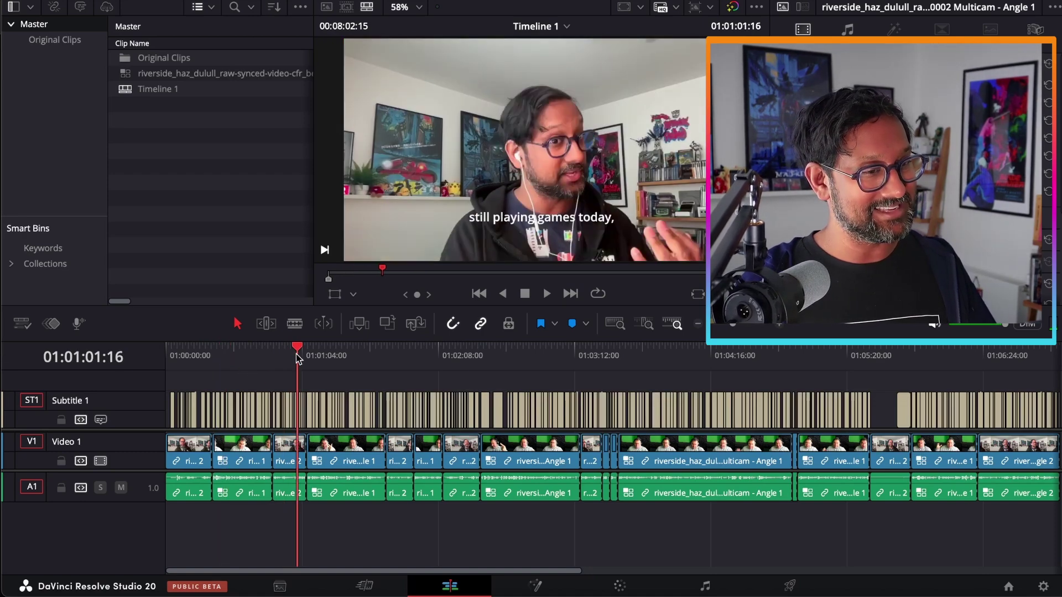
drag(296, 355, 395, 368)
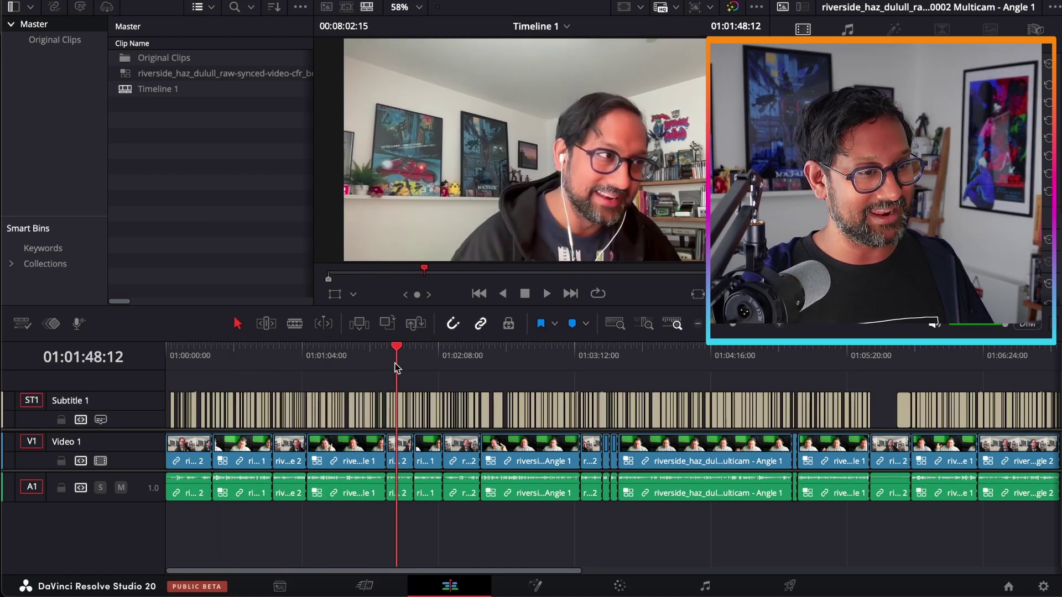
drag(395, 367, 528, 367)
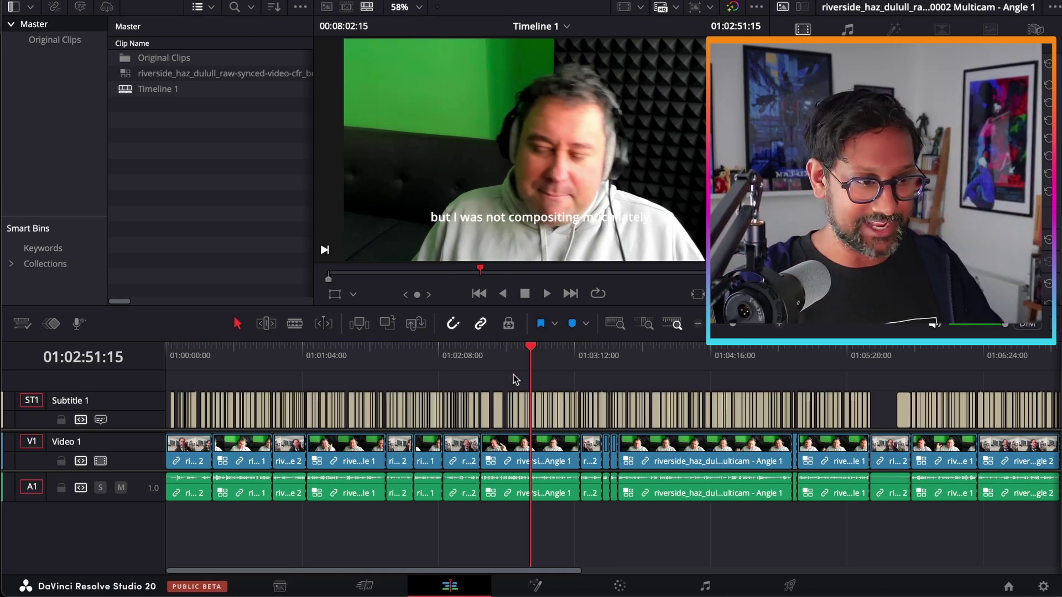
drag(533, 355, 666, 355)
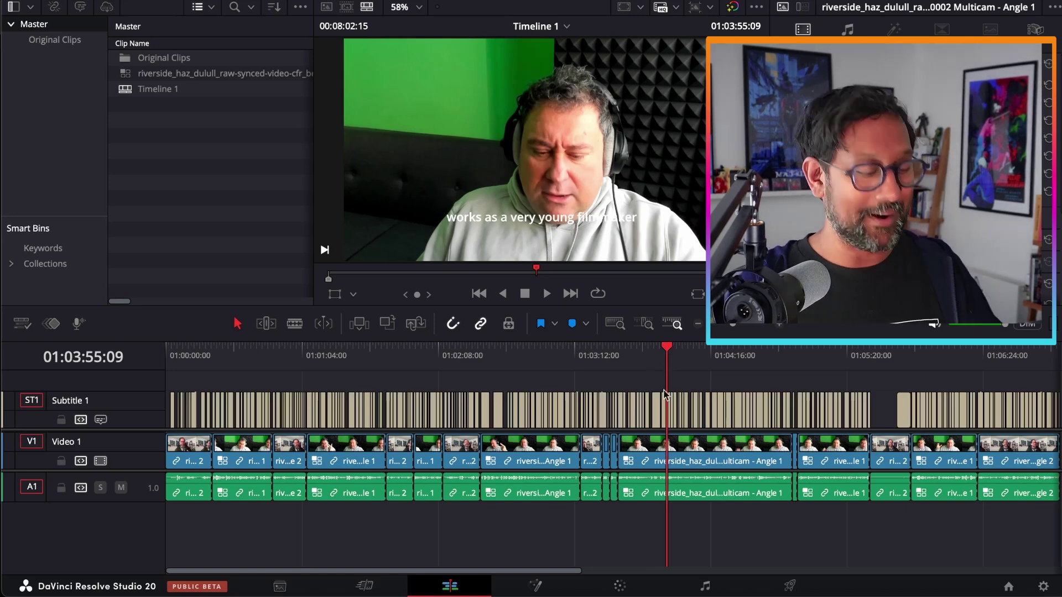
- Delete every English subtitle clip from Subtitle 1 and return to the timeline start
key(ctrl+minus)
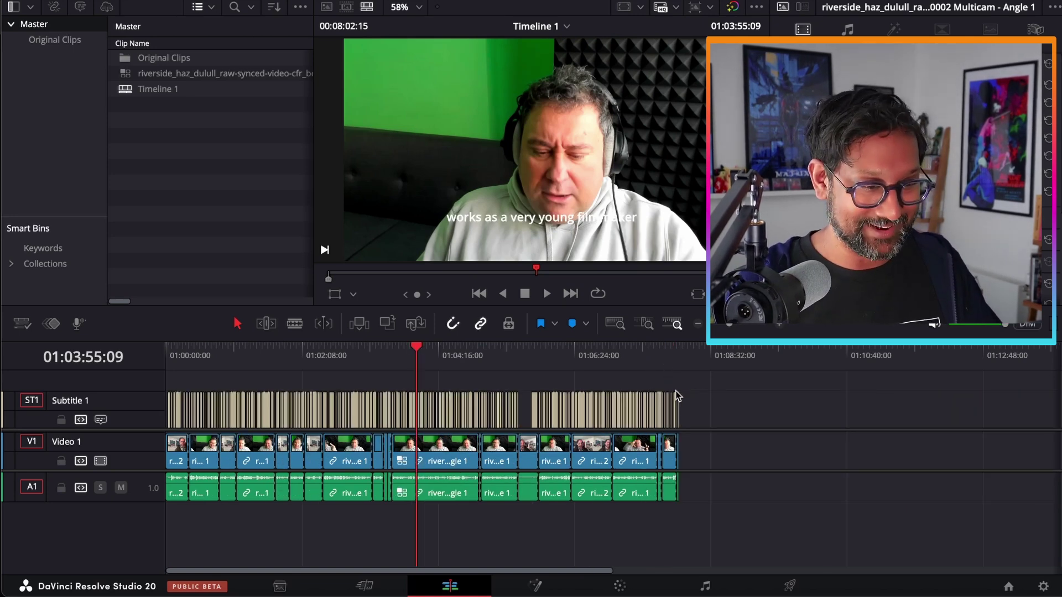
drag(368, 381, 158, 408)
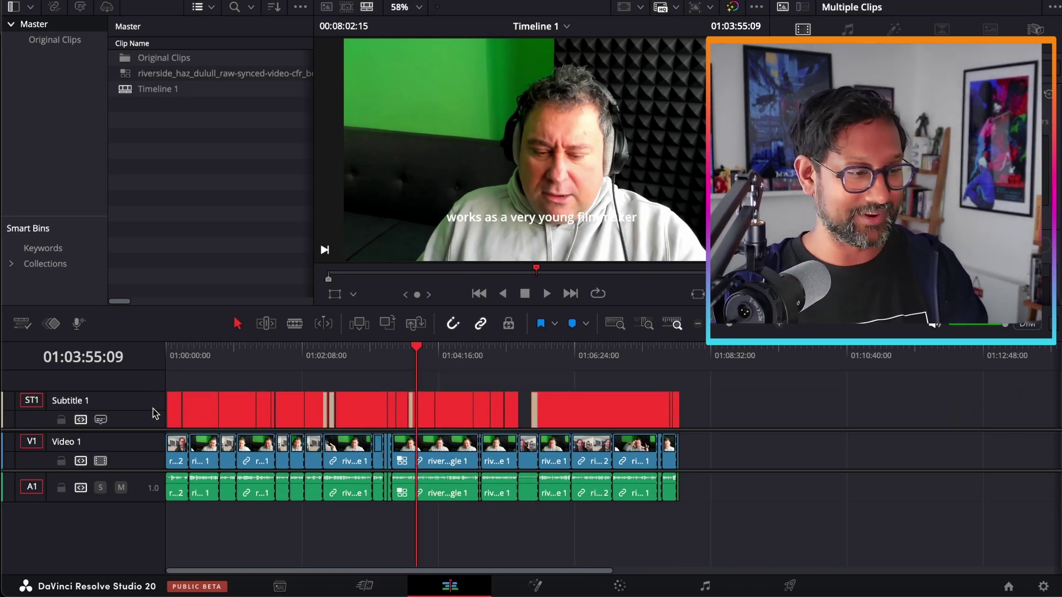
key(Delete)
key(Home)
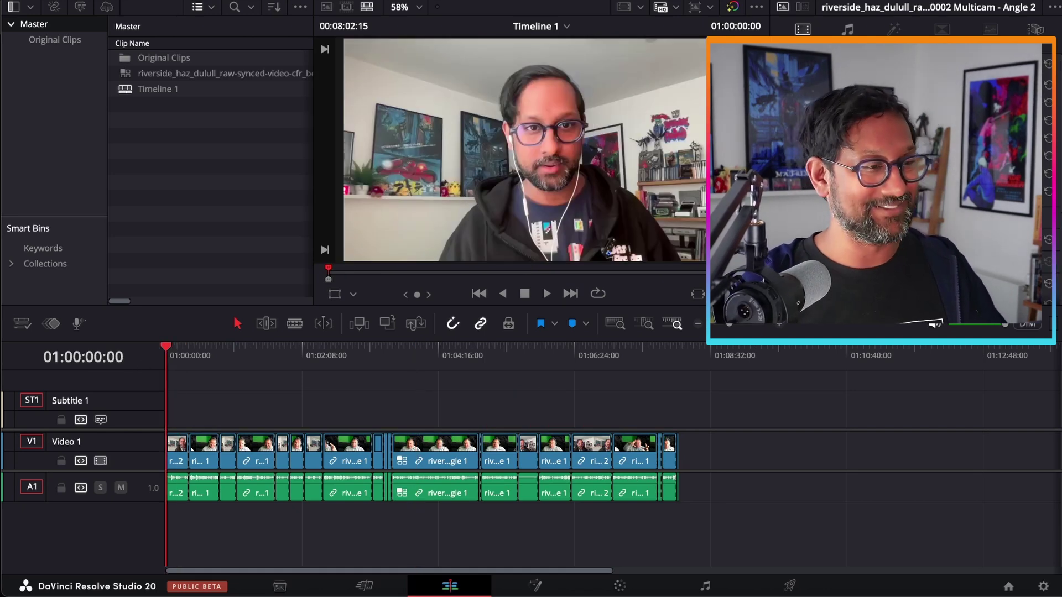
- Regenerate subtitles from the podcast audio with Korean as the language
click(220, 0)
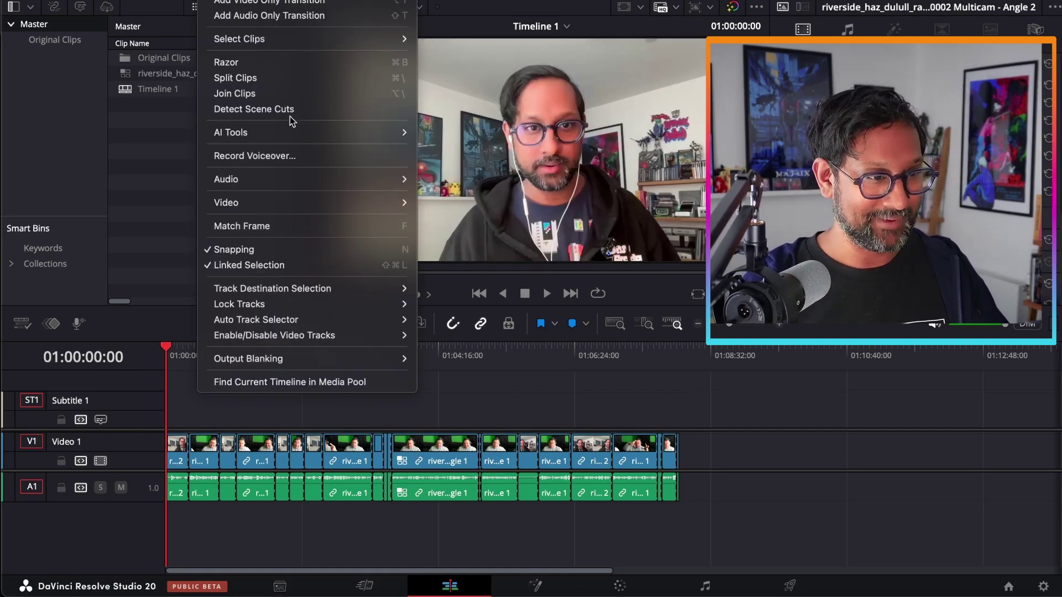
mouse_move(230, 132)
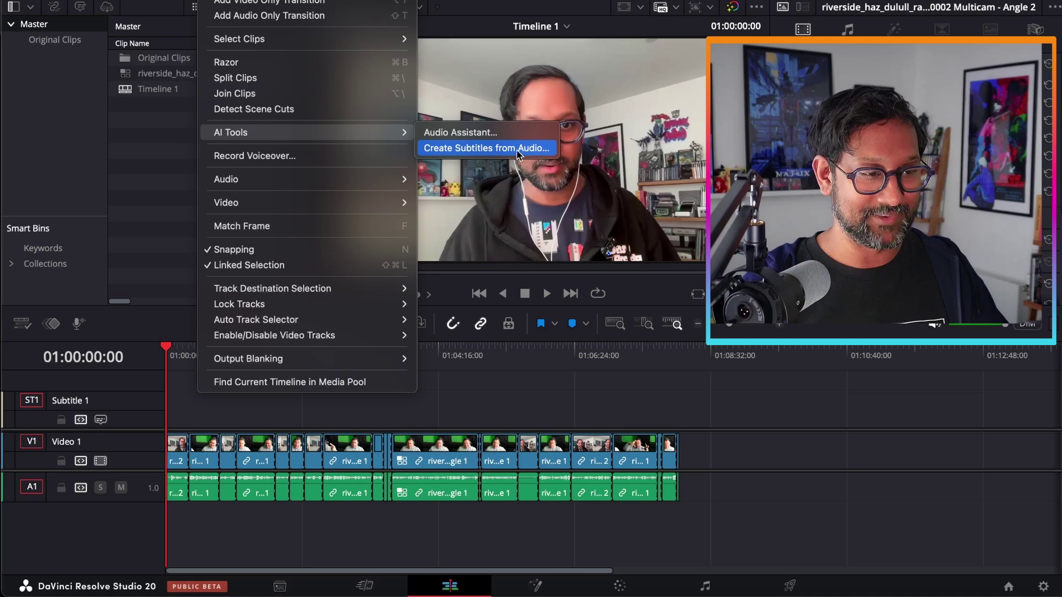
click(519, 152)
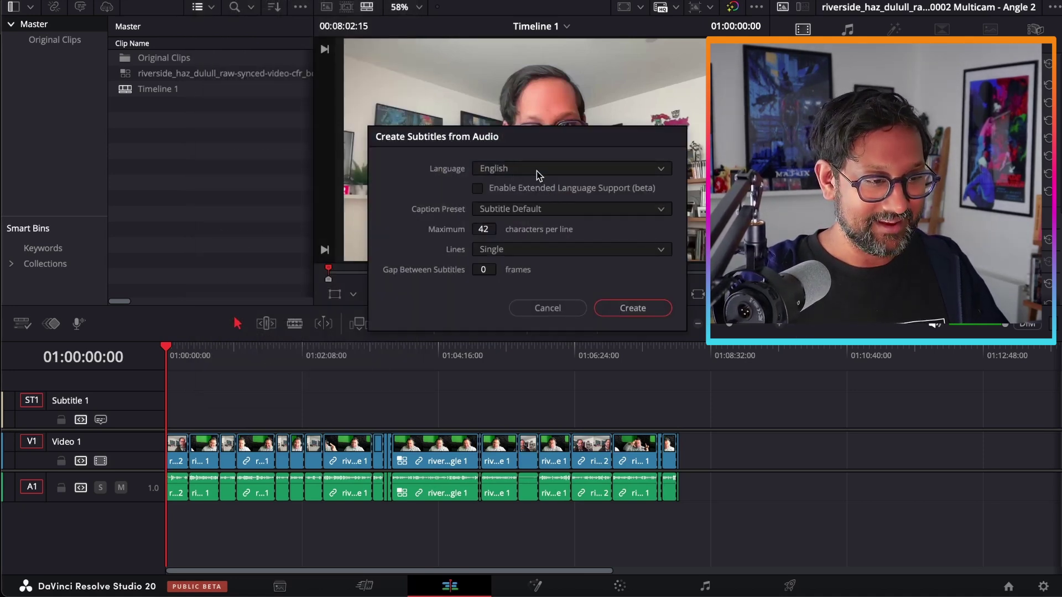
click(516, 169)
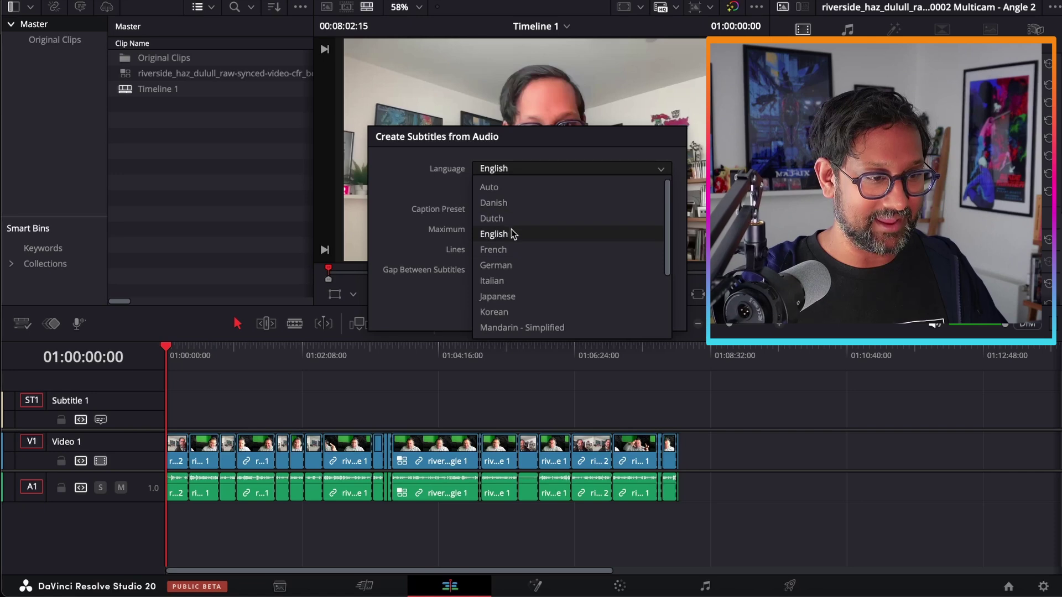
click(511, 313)
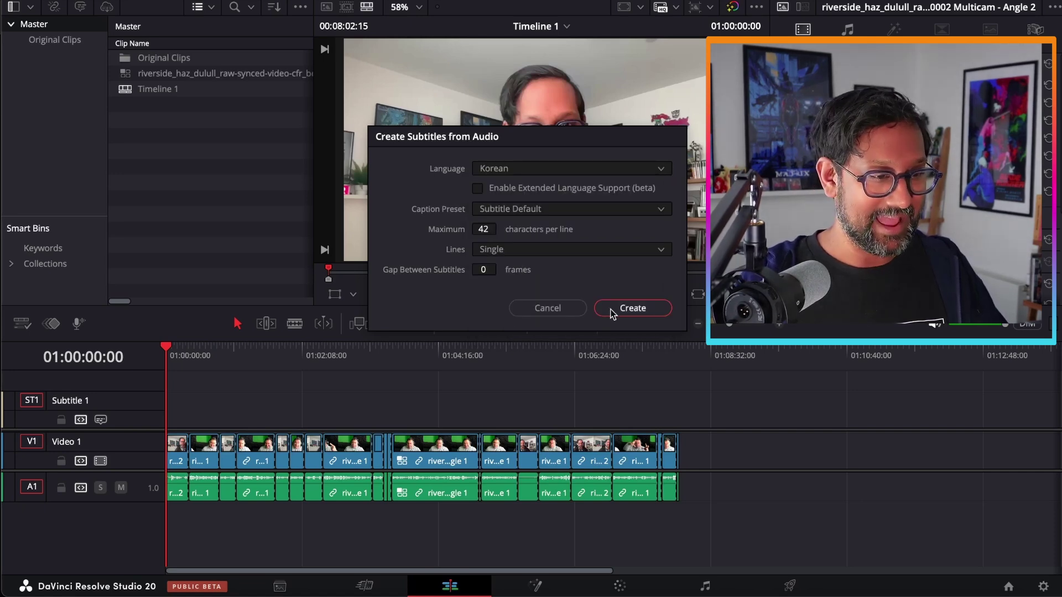
click(657, 309)
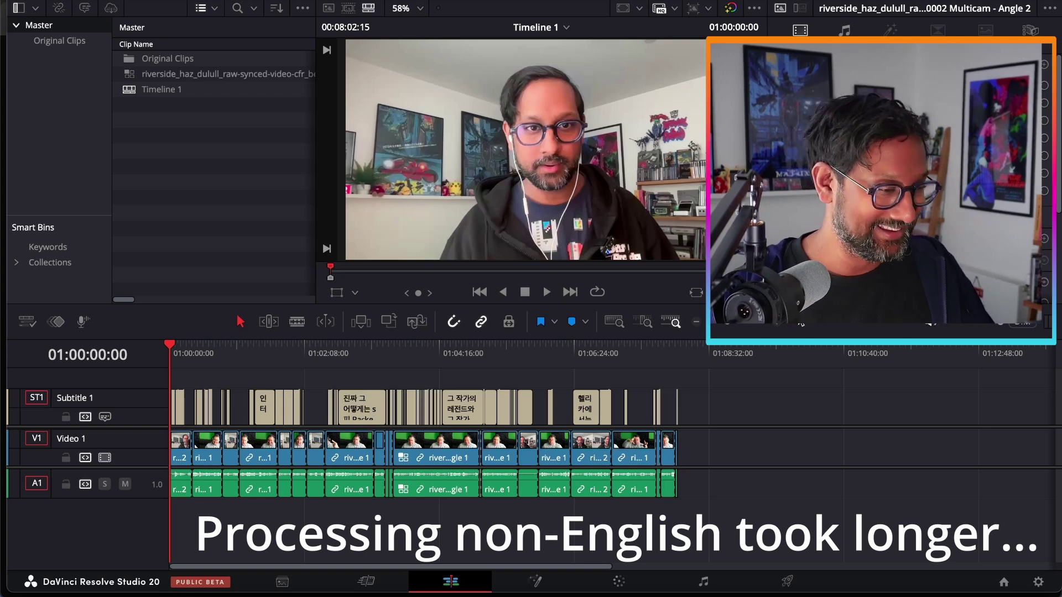
drag(175, 349, 265, 355)
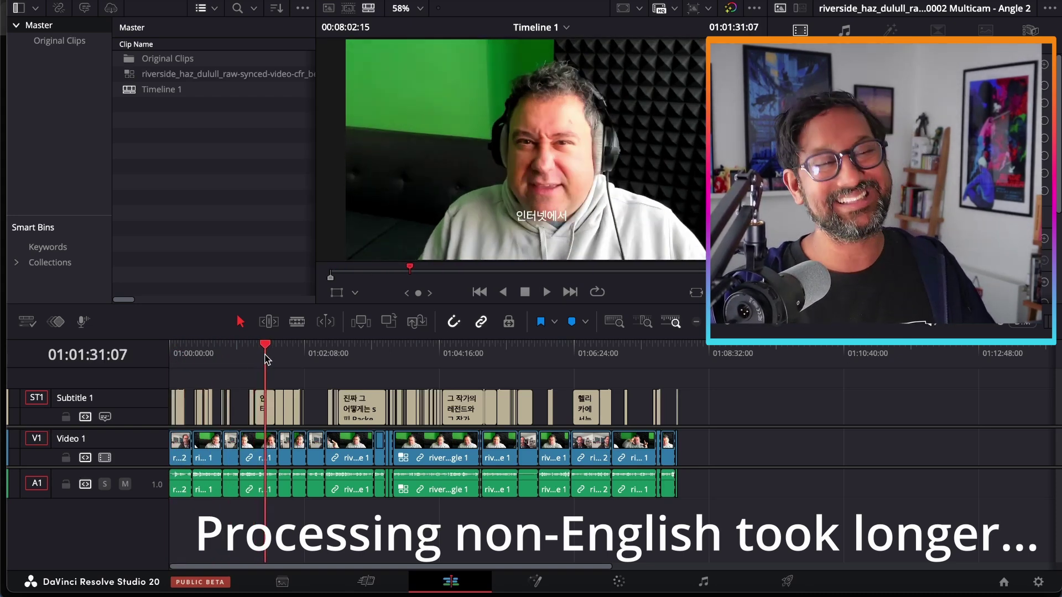
key(space)
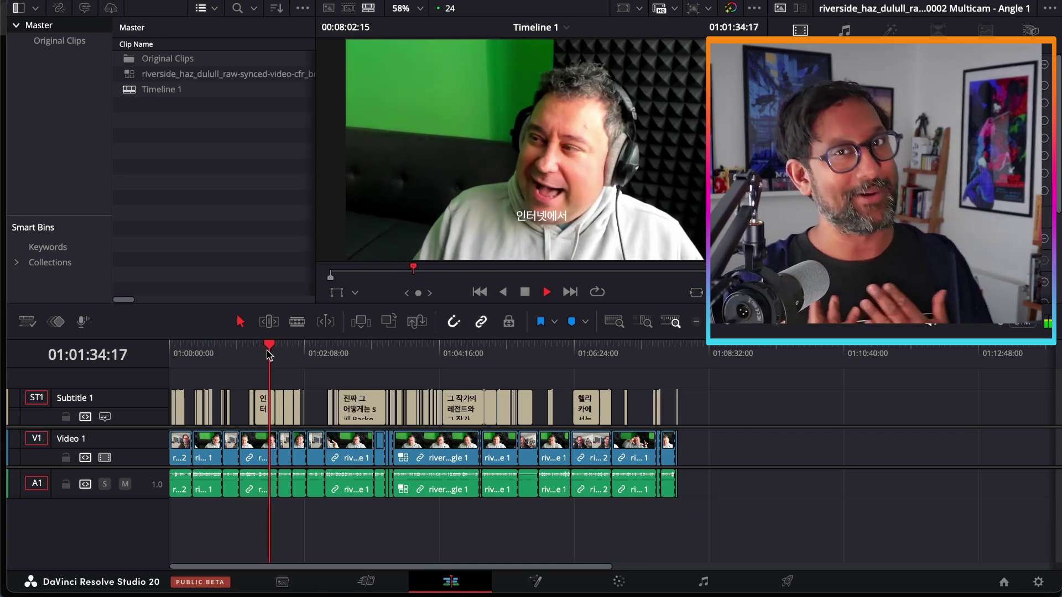
key(space)
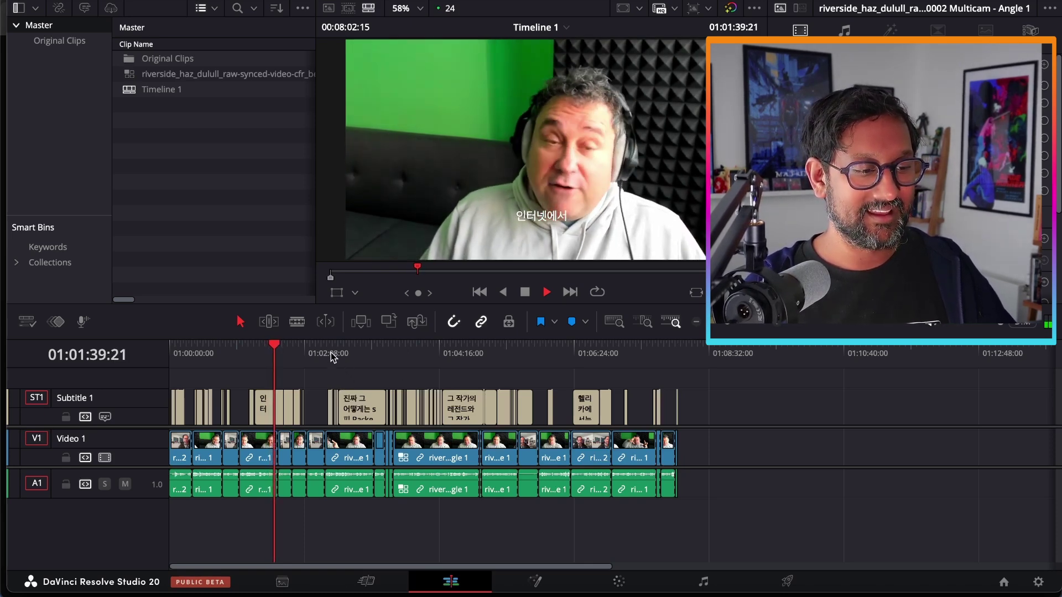
mouse_move(279, 349)
mouse_down()
mouse_move(677, 382)
mouse_move(188, 395)
mouse_move(378, 407)
mouse_move(251, 424)
mouse_up()
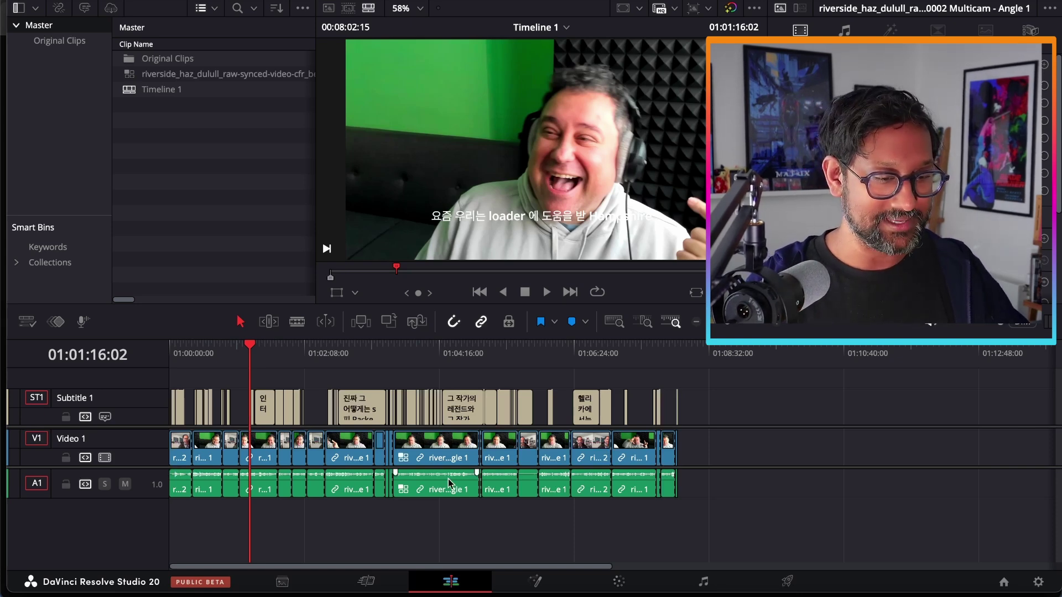
- Remove all Korean subtitle clips from Subtitle 1 and return to the timeline start
click(112, 381)
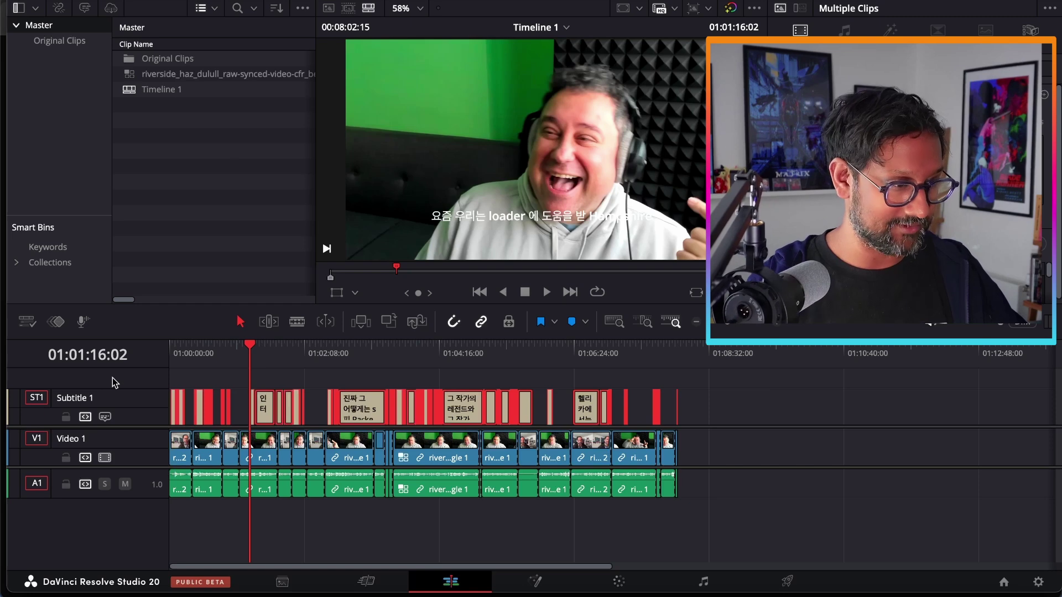
key(Delete)
key(Home)
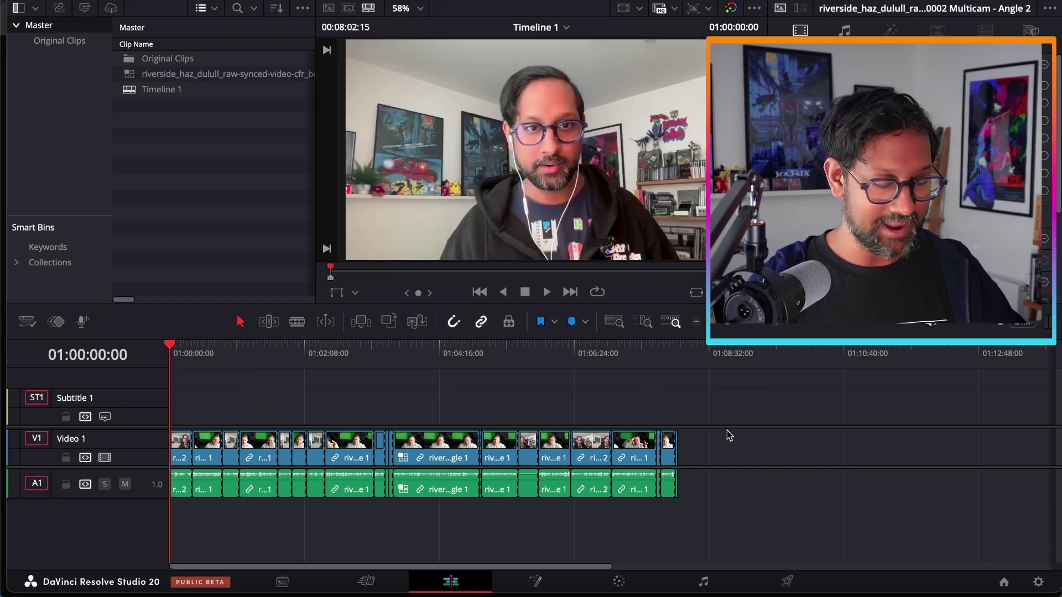